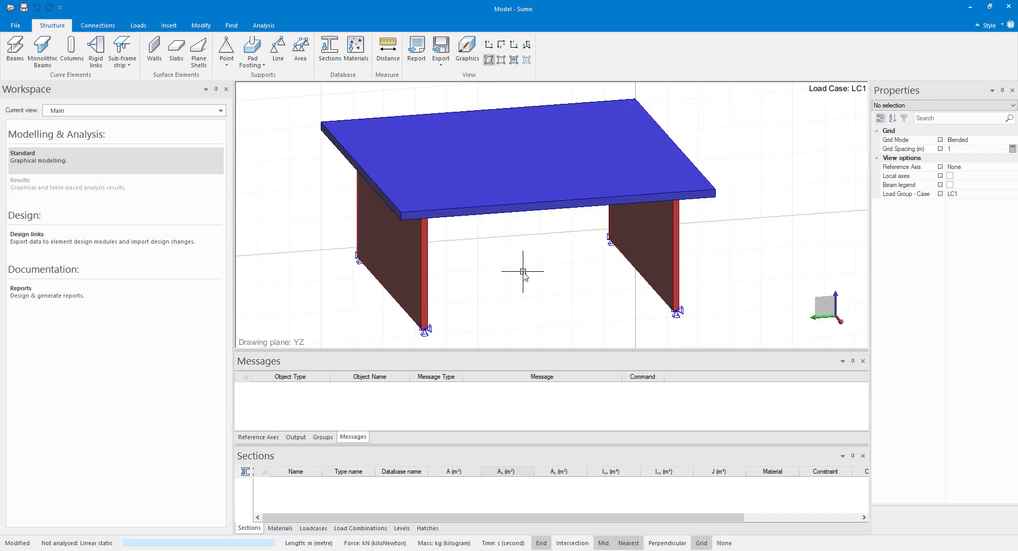
# - Examine the slab-and-walls model in isometric, front, plan and side views to check its overall geometry and overhangs
pyautogui.click(527, 47)
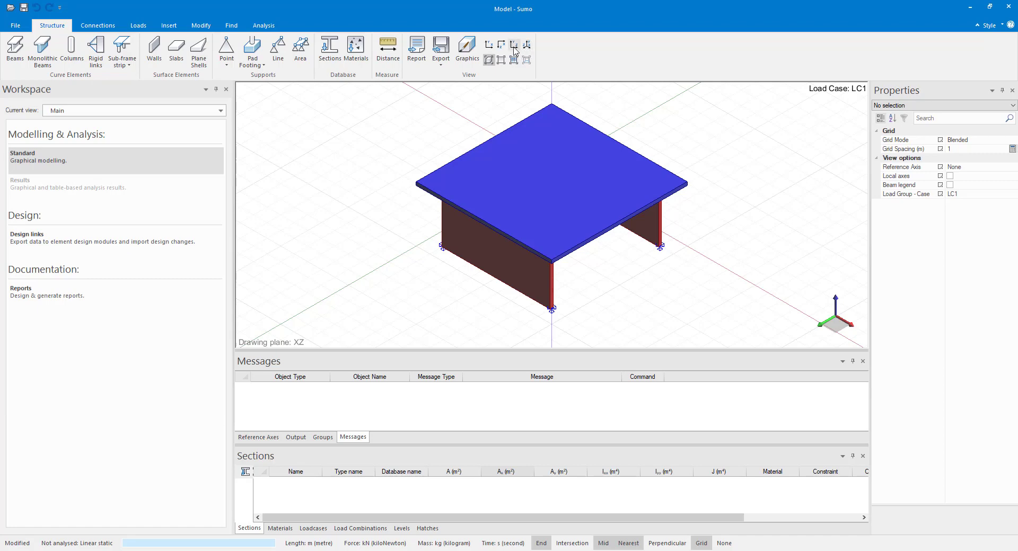
pyautogui.click(514, 45)
pyautogui.scroll(-2, 435, 227)
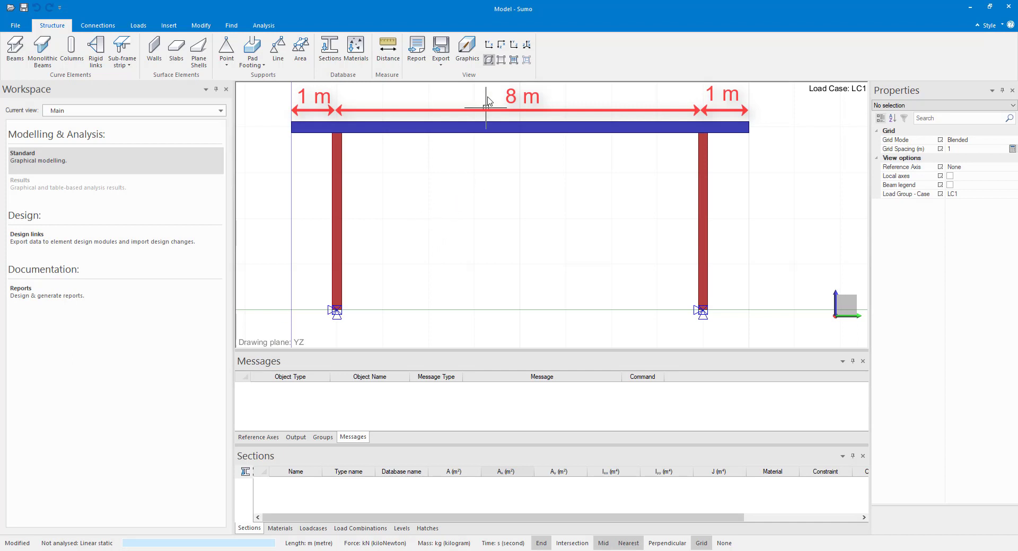
pyautogui.click(501, 45)
pyautogui.scroll(-2, 475, 196)
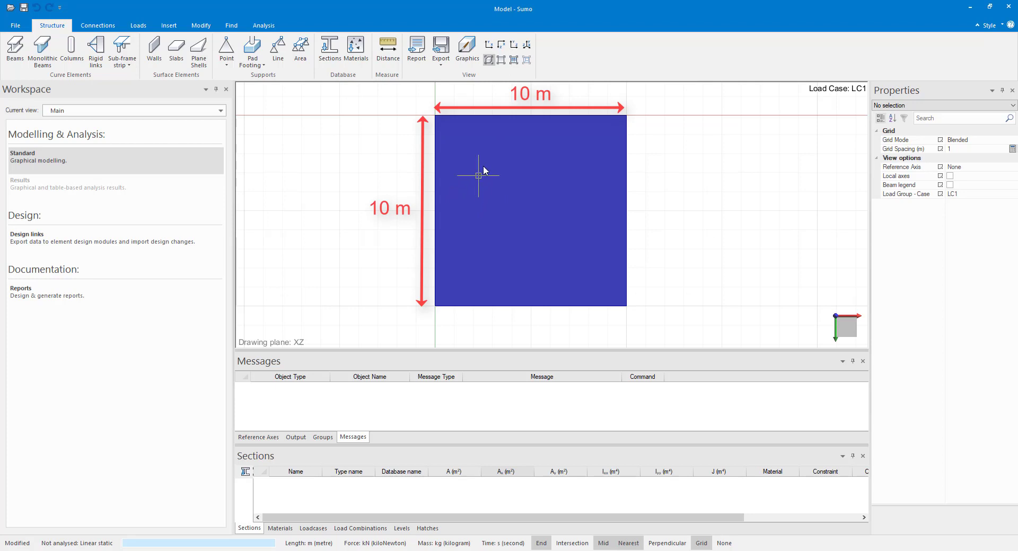
pyautogui.click(489, 45)
pyautogui.scroll(-1, 453, 196)
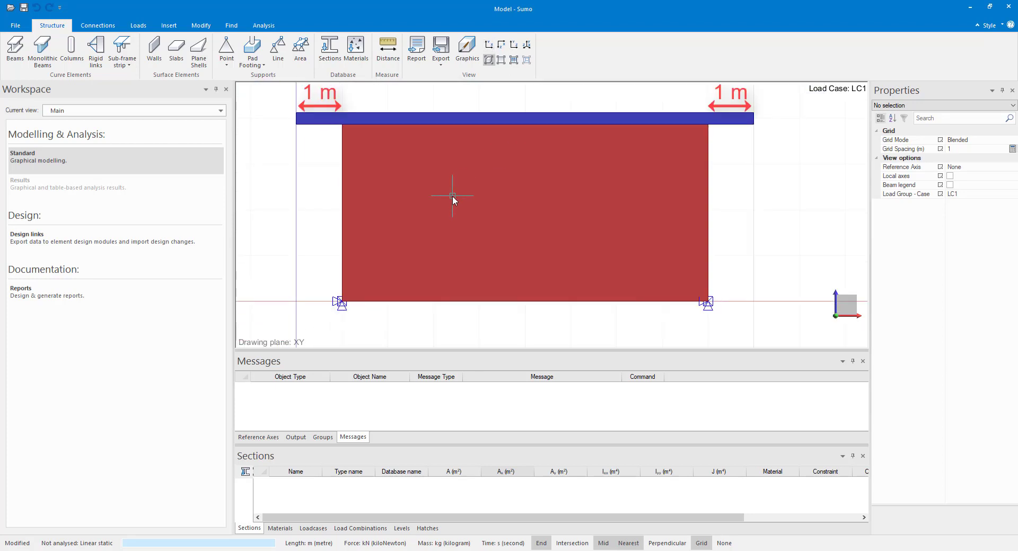
pyautogui.click(527, 44)
pyautogui.moveTo(629, 270)
pyautogui.mouseDown(button='middle')
pyautogui.moveTo(609, 254)
pyautogui.moveTo(613, 233)
pyautogui.mouseUp(button='middle')
pyautogui.scroll(1, 557, 231)
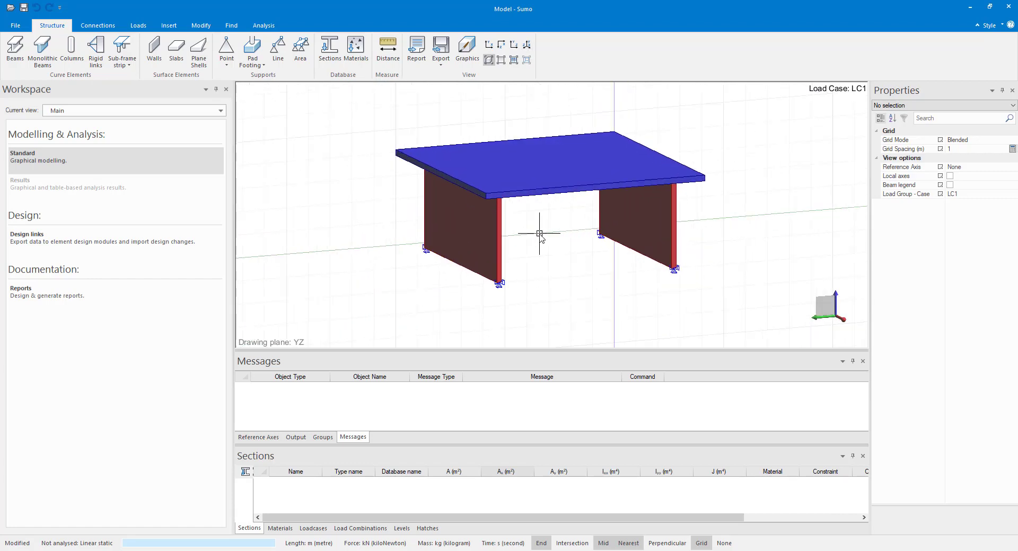
# - Mesh the slab with its existing mesh size and display the finite element mesh on the model
pyautogui.click(545, 195)
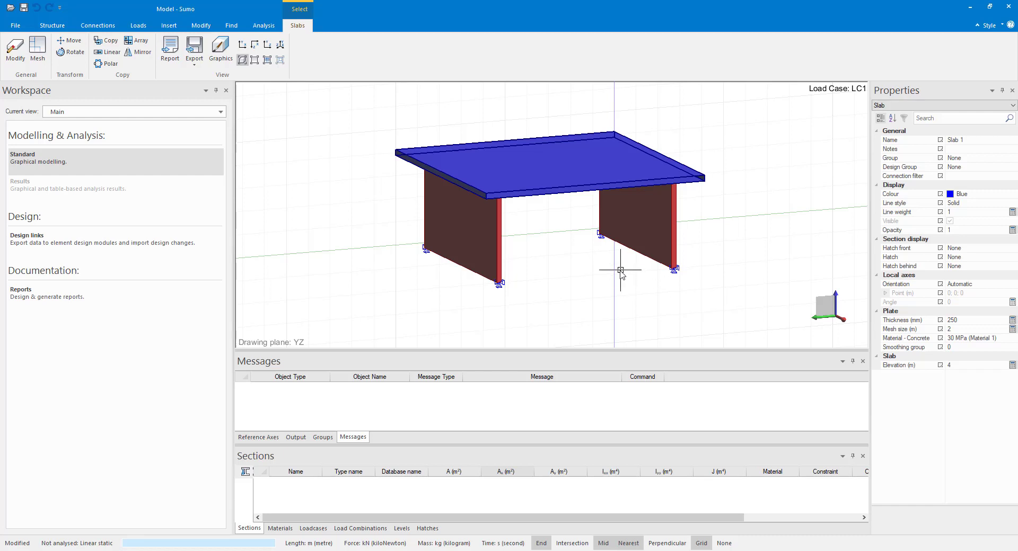
pyautogui.click(33, 57)
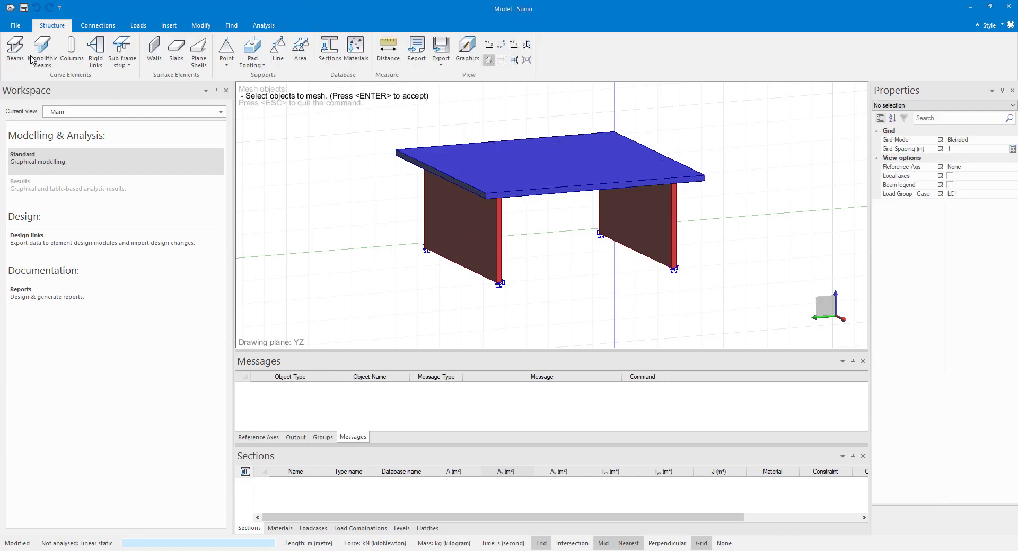
pyautogui.click(514, 60)
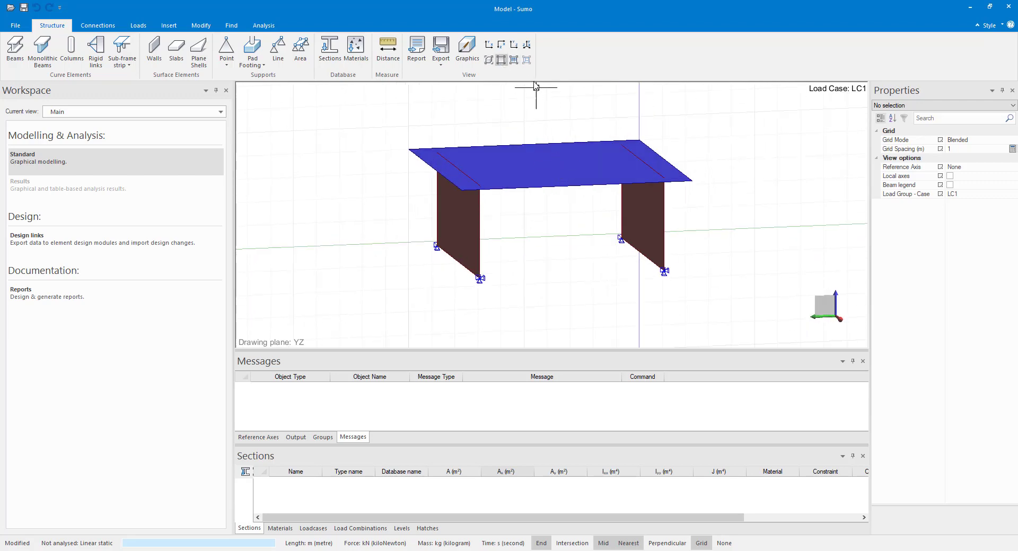
pyautogui.click(514, 59)
pyautogui.moveTo(547, 184); pyautogui.dragTo(541, 234, button='middle')
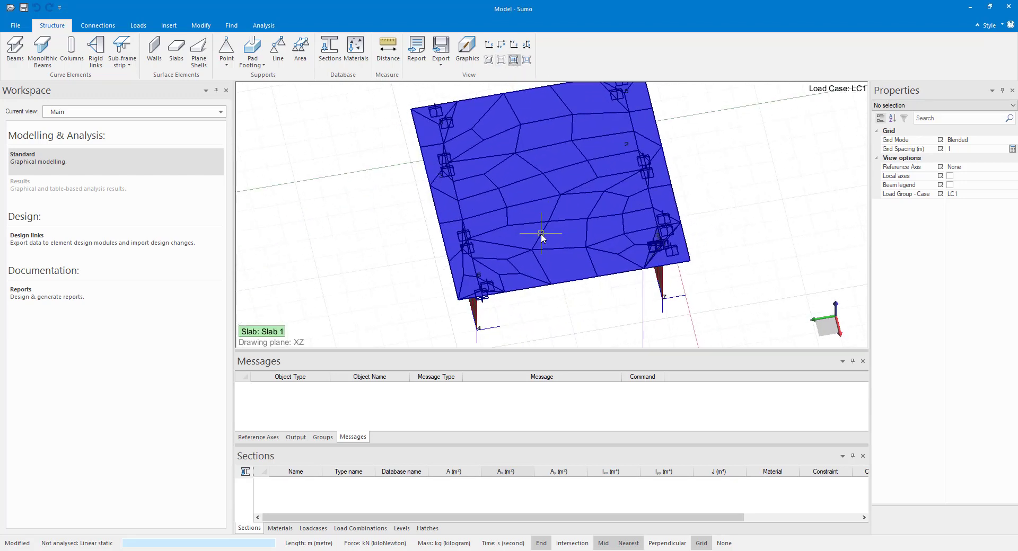
# - Inspect the slab mesh in plan, checking the element shapes around the ends of the walls
pyautogui.click(501, 45)
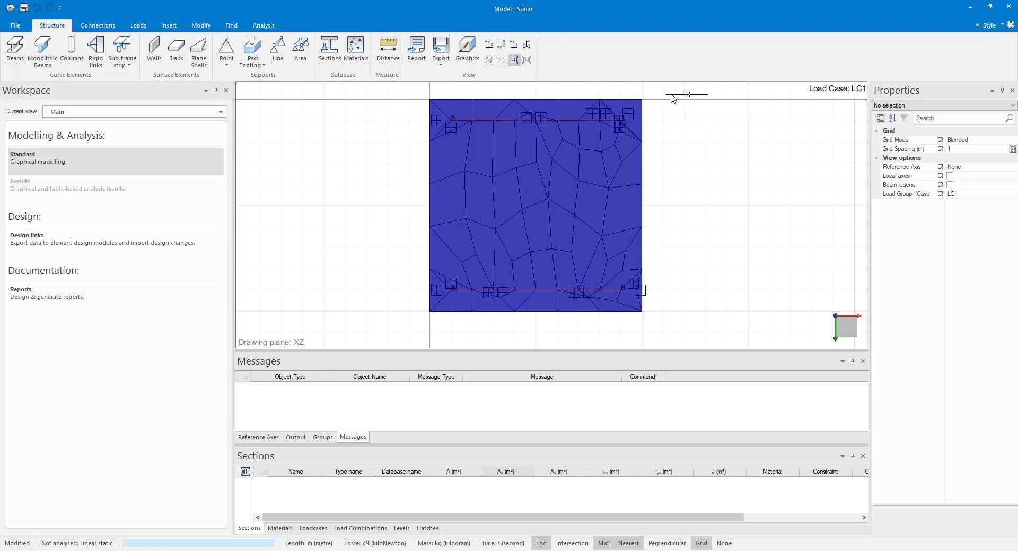
pyautogui.scroll(5, 610, 91)
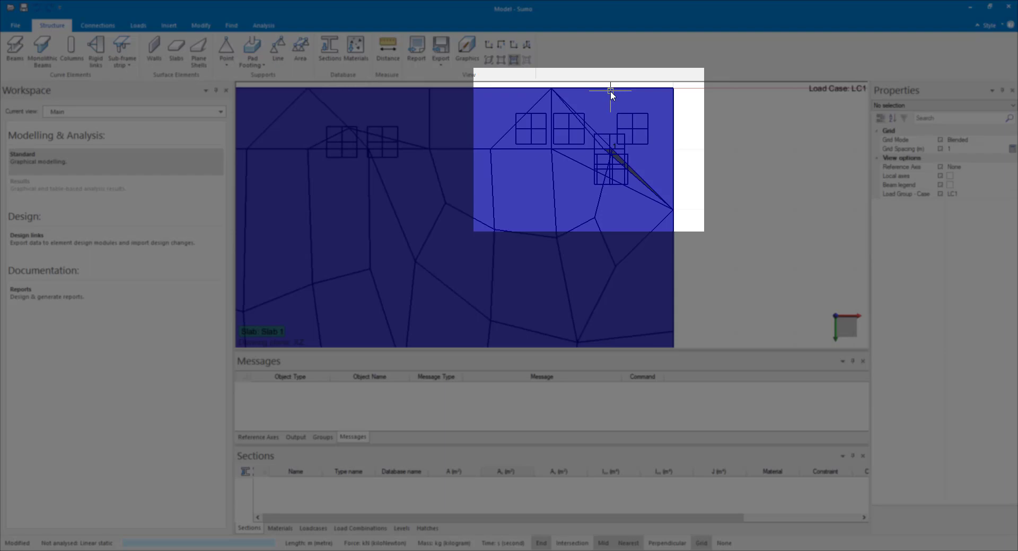
pyautogui.scroll(-5, 609, 91)
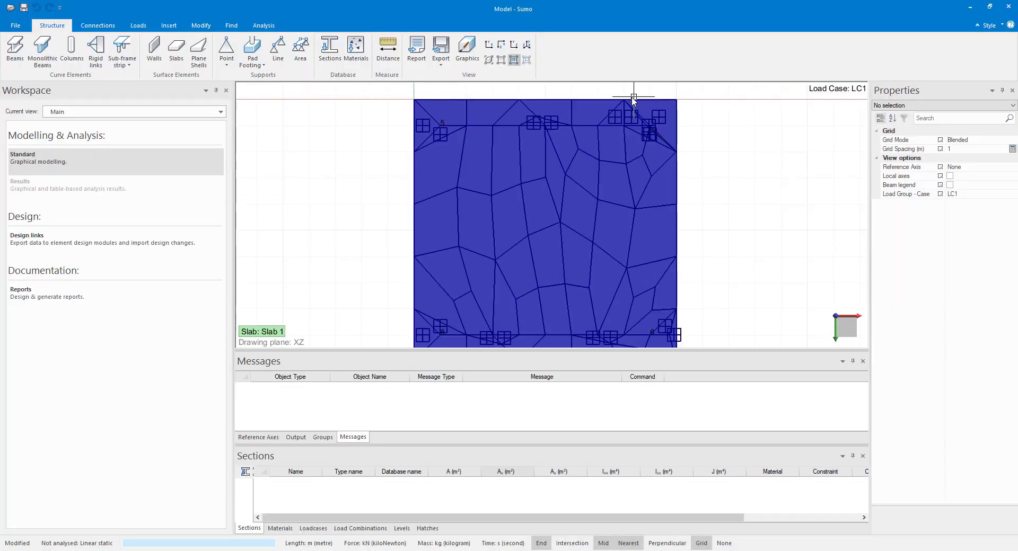
pyautogui.scroll(-1, 636, 98)
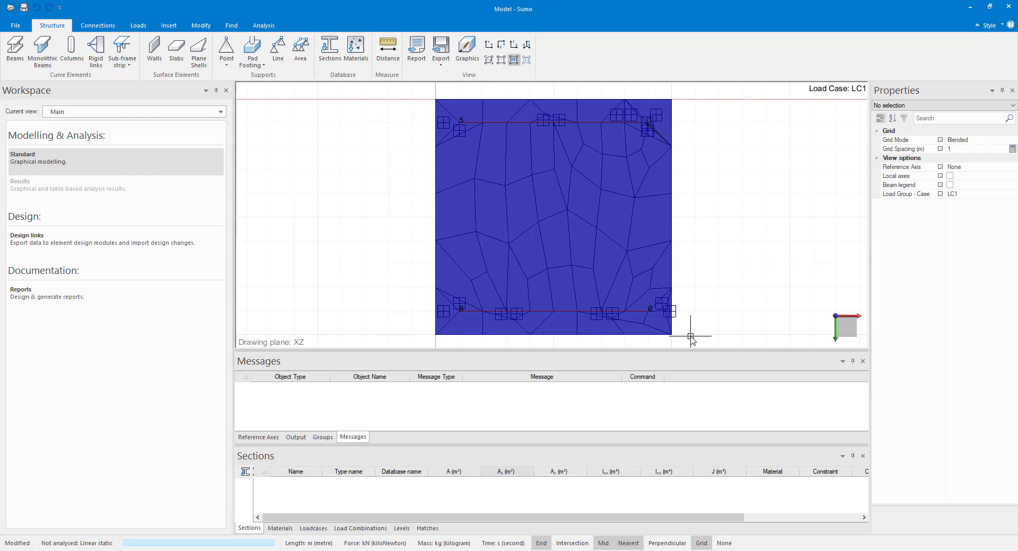
pyautogui.scroll(2, 685, 340)
pyautogui.scroll(-3, 683, 339)
# - Hide the mesh in an isometric view and set the slab's mesh size to 1 m
pyautogui.click(528, 47)
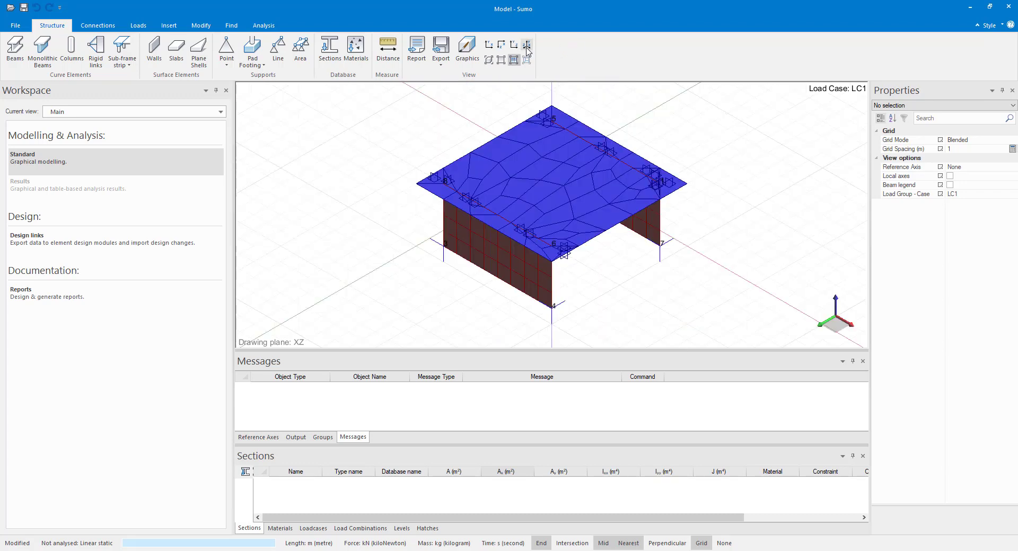
pyautogui.click(488, 60)
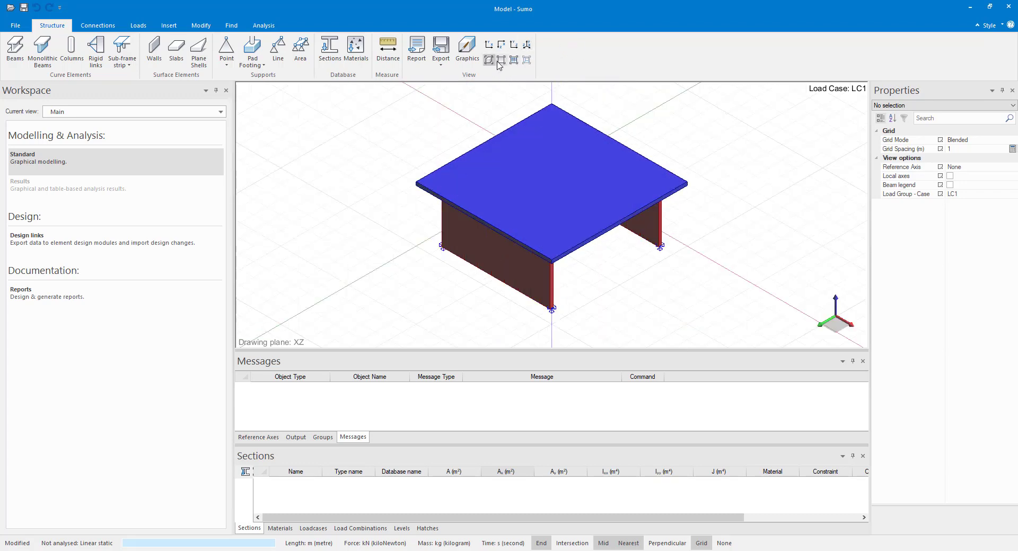
pyautogui.click(501, 60)
pyautogui.click(601, 233)
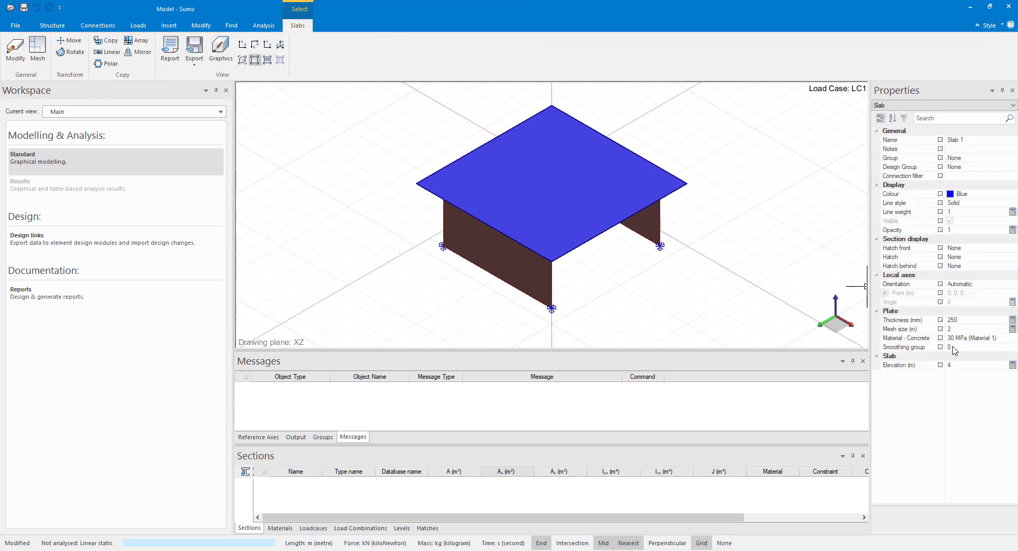
pyautogui.click(964, 329)
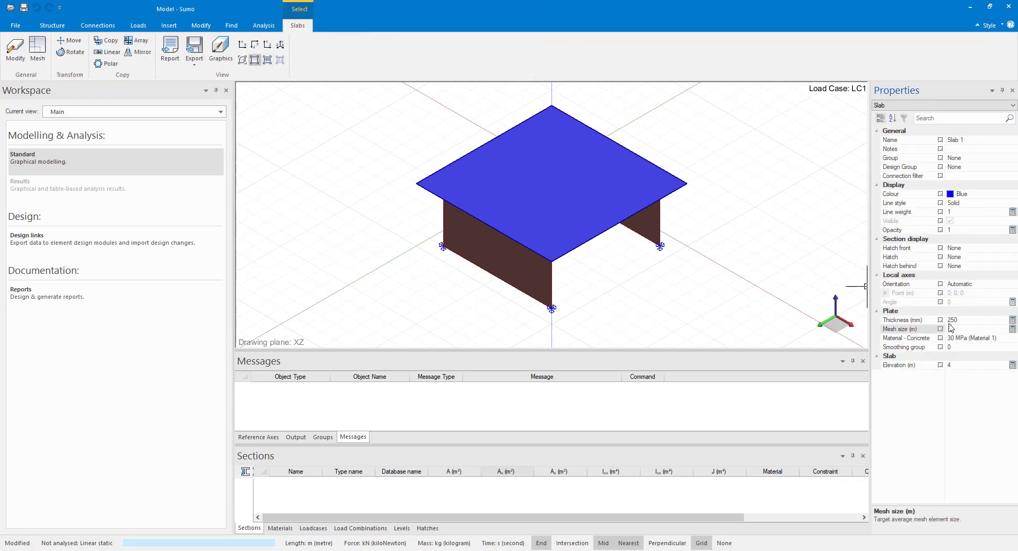
pyautogui.click(637, 253)
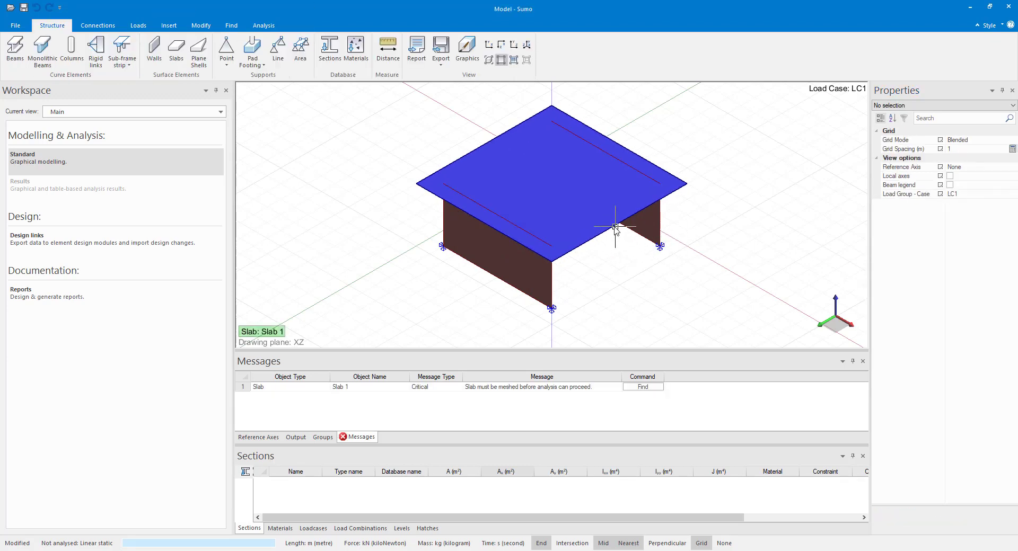
# - Remesh the slab with the 1 m mesh size and display the element mesh
pyautogui.click(615, 227)
pyautogui.click(36, 53)
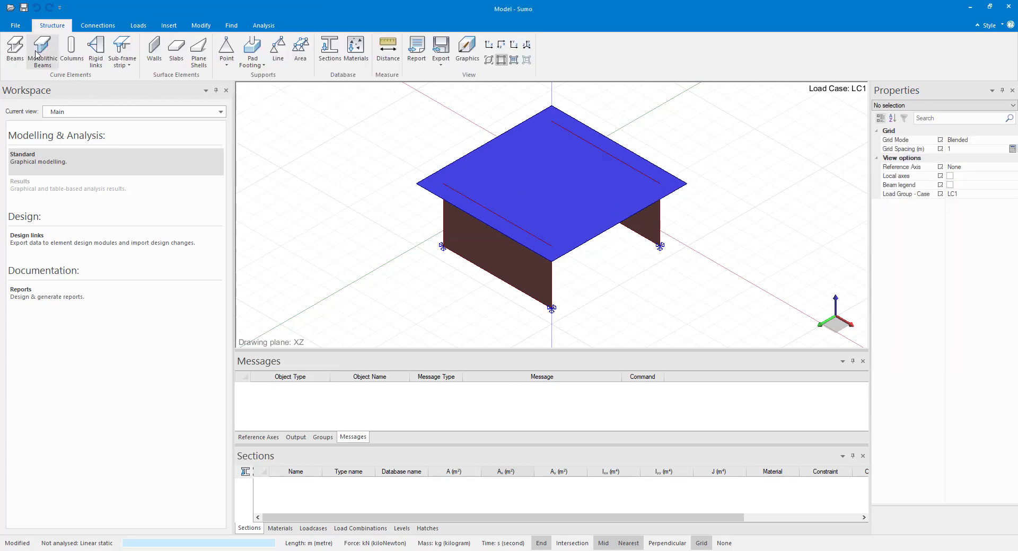
pyautogui.click(513, 60)
pyautogui.moveTo(659, 234)
pyautogui.mouseDown(button='middle')
pyautogui.moveTo(682, 272)
pyautogui.moveTo(654, 237)
pyautogui.moveTo(692, 253)
pyautogui.moveTo(704, 278)
pyautogui.moveTo(708, 260)
pyautogui.mouseUp(button='middle')
pyautogui.scroll(3, 586, 249)
pyautogui.moveTo(589, 249); pyautogui.dragTo(594, 244, button='middle')
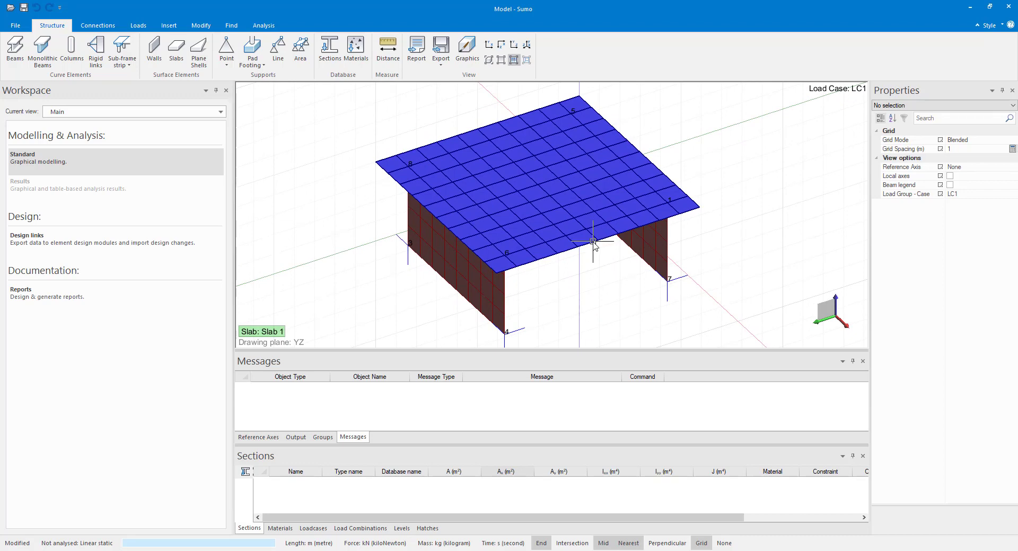
# - Set the slab's mesh size to 0.5 m
pyautogui.click(594, 244)
pyautogui.click(969, 329)
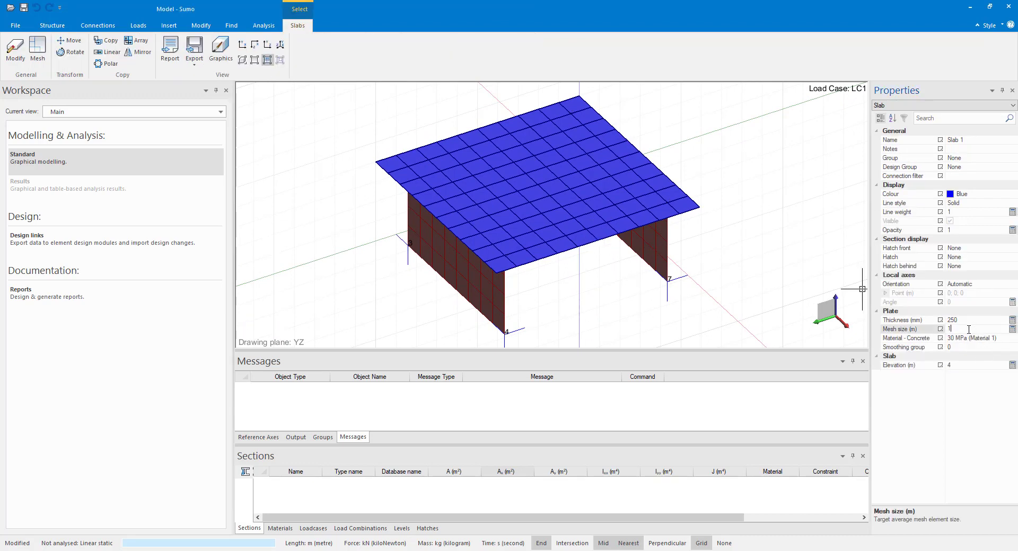
pyautogui.hotkey('shift', 'Home')
pyautogui.write('0.5')
pyautogui.press('Return')
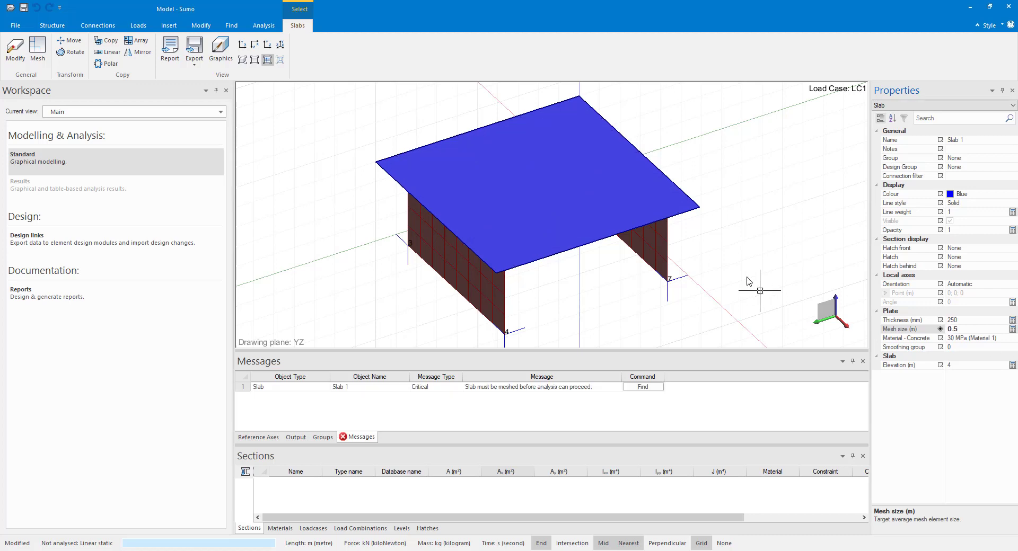
pyautogui.click(733, 280)
# - Regenerate the slab's mesh using the 0.5 m mesh size
pyautogui.click(472, 136)
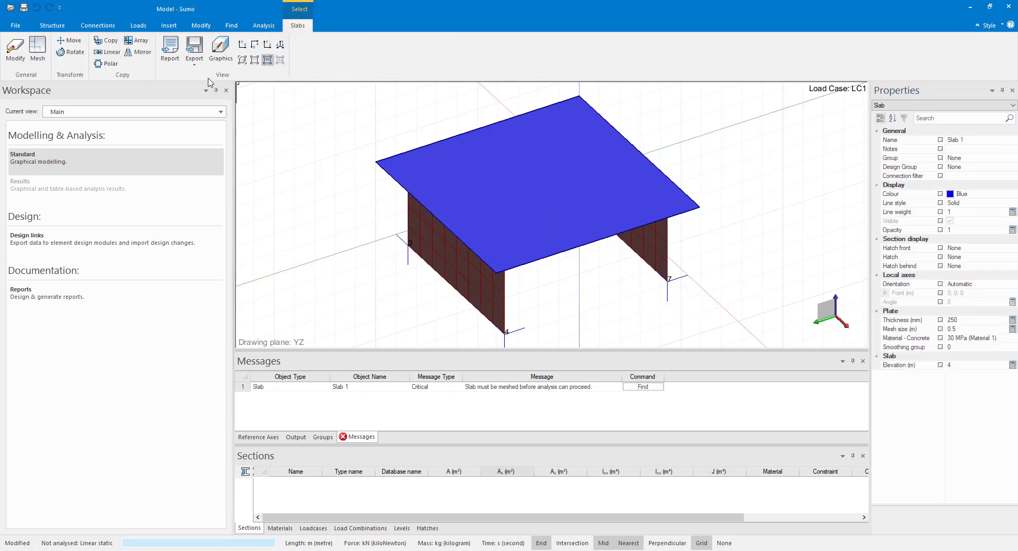
pyautogui.click(37, 47)
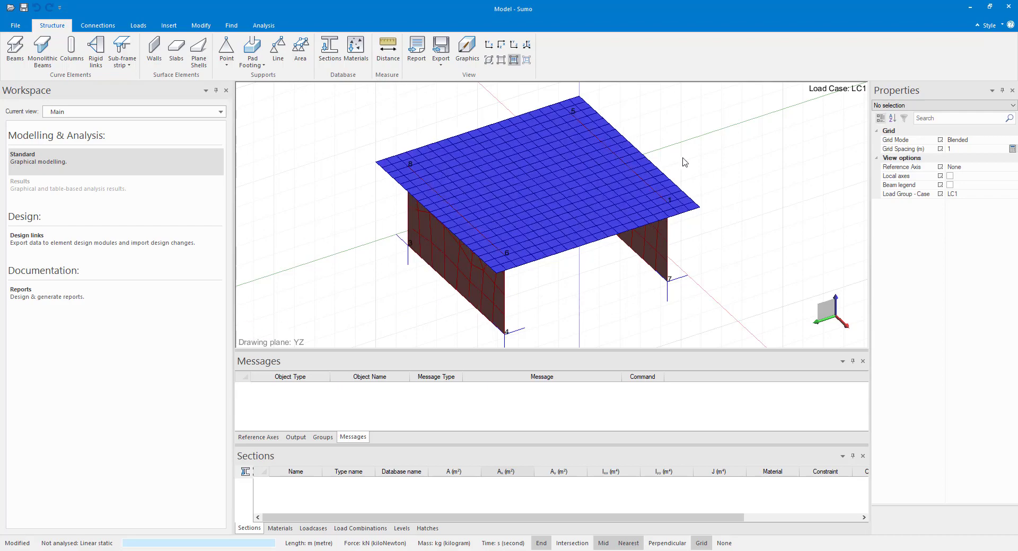
pyautogui.moveTo(678, 158)
pyautogui.mouseDown(button='middle')
pyautogui.moveTo(682, 217)
pyautogui.moveTo(678, 139)
pyautogui.moveTo(582, 238)
pyautogui.mouseUp(button='middle')
# - Set the slab's mesh size to 0.7 m
pyautogui.click(581, 238)
pyautogui.click(976, 329)
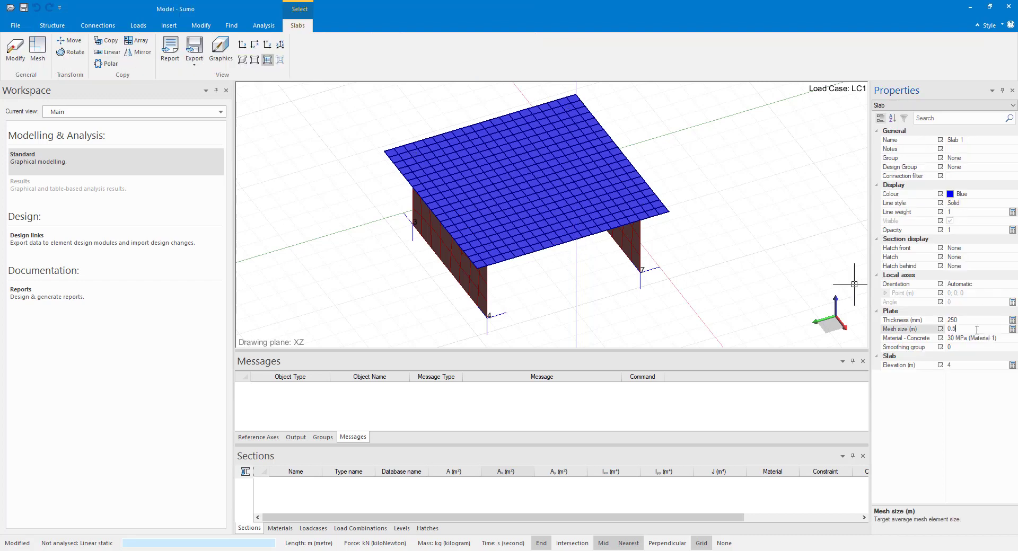
pyautogui.write('0.7')
pyautogui.press('Return')
pyautogui.click(606, 270)
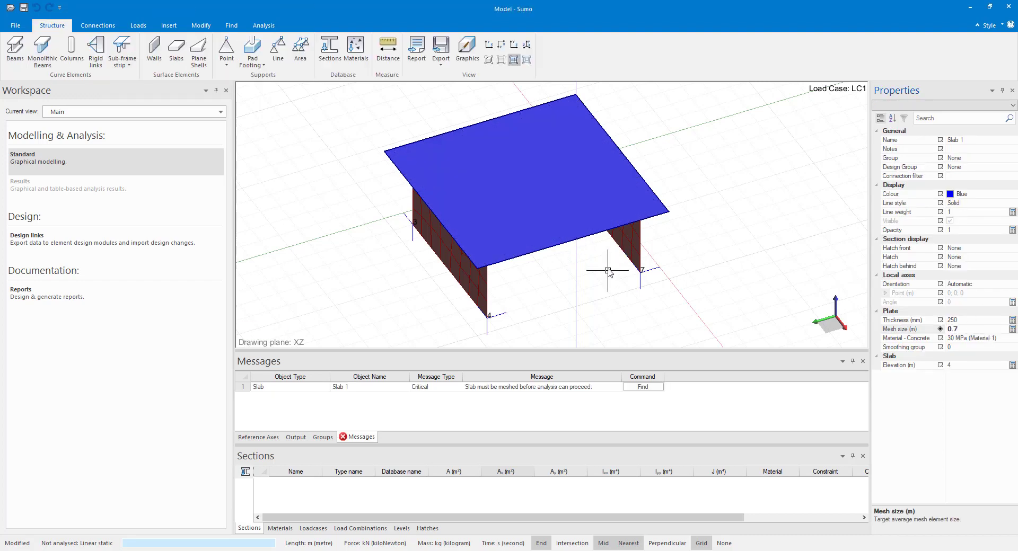
# - Remesh the slab with the 0.7 m mesh size and inspect the elements along the wall lines
pyautogui.click(601, 237)
pyautogui.click(16, 50)
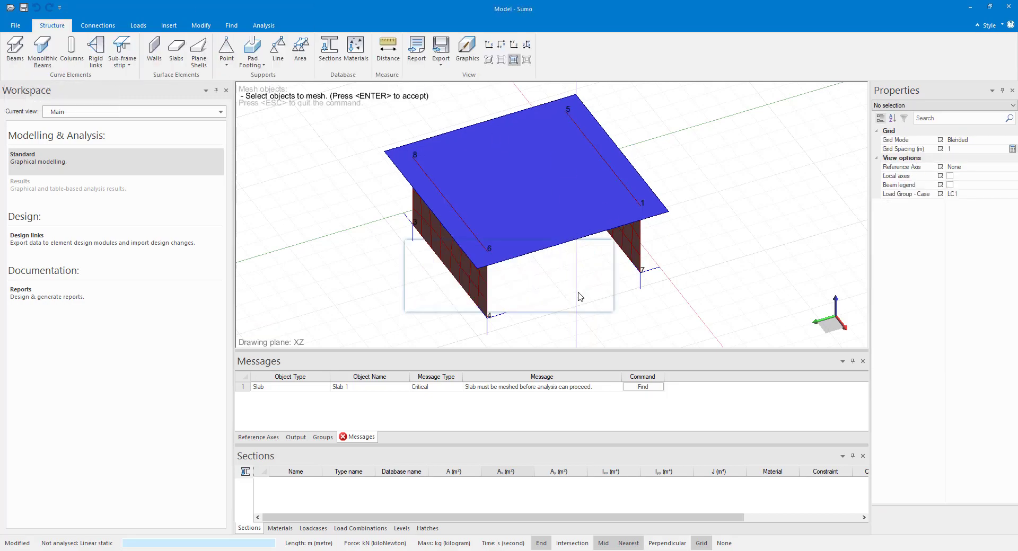
pyautogui.press('Return')
pyautogui.scroll(3, 391, 169)
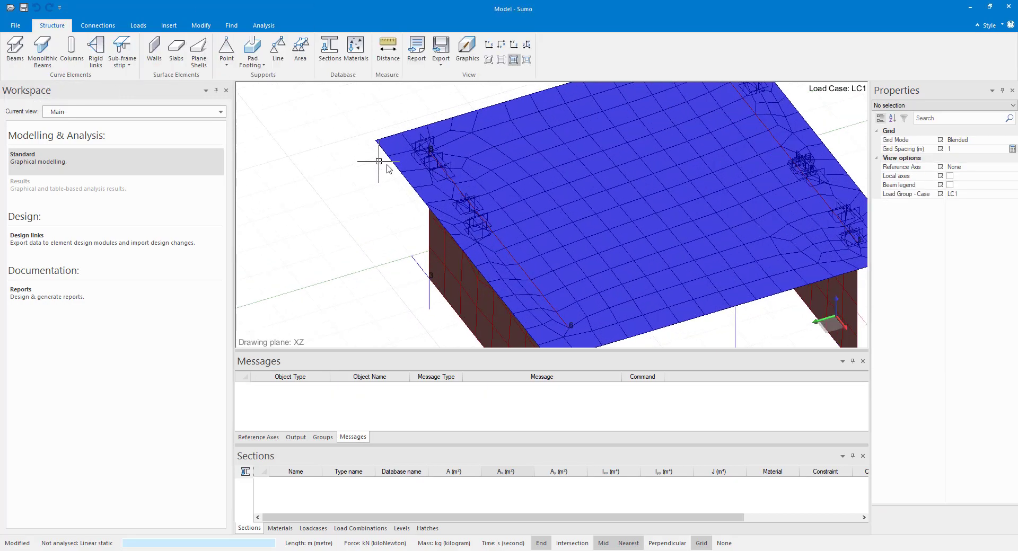
pyautogui.moveTo(391, 169)
pyautogui.mouseDown(button='middle')
pyautogui.moveTo(397, 220)
pyautogui.moveTo(431, 204)
pyautogui.moveTo(374, 221)
pyautogui.mouseUp(button='middle')
pyautogui.scroll(-1, 374, 221)
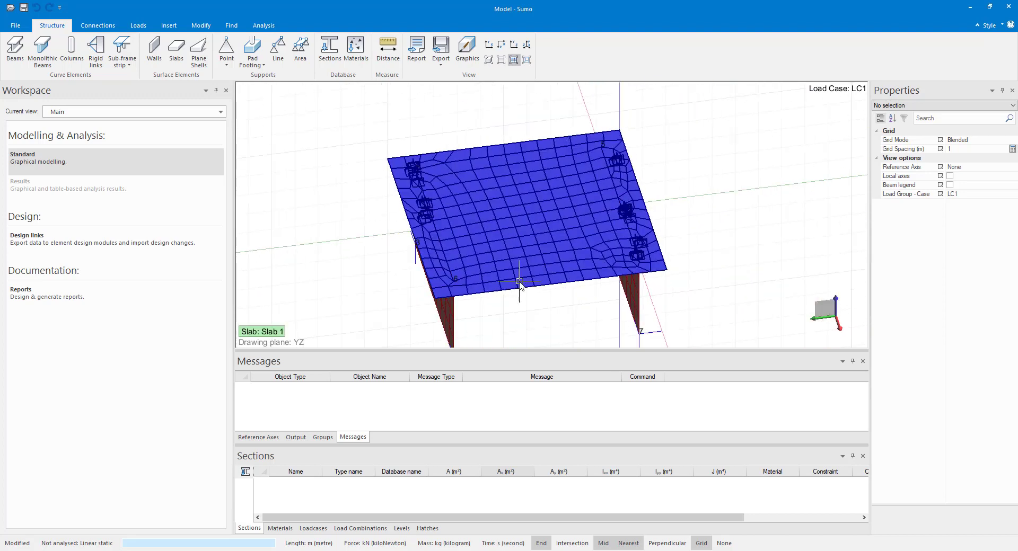
# - Hide the mesh in plan view and set the slab's mesh size back to 0.5 m
pyautogui.click(501, 63)
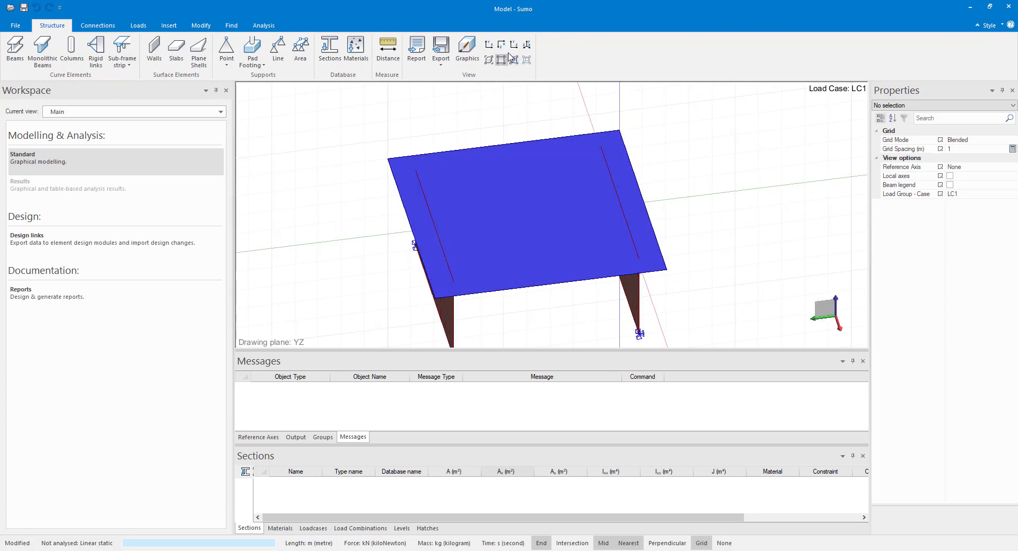
pyautogui.click(501, 45)
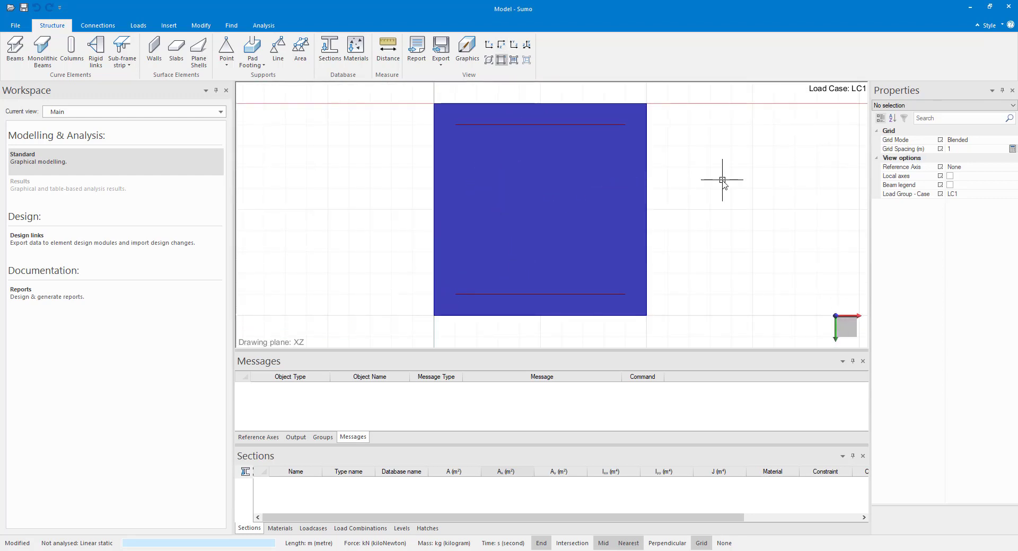
pyautogui.click(637, 243)
pyautogui.click(974, 329)
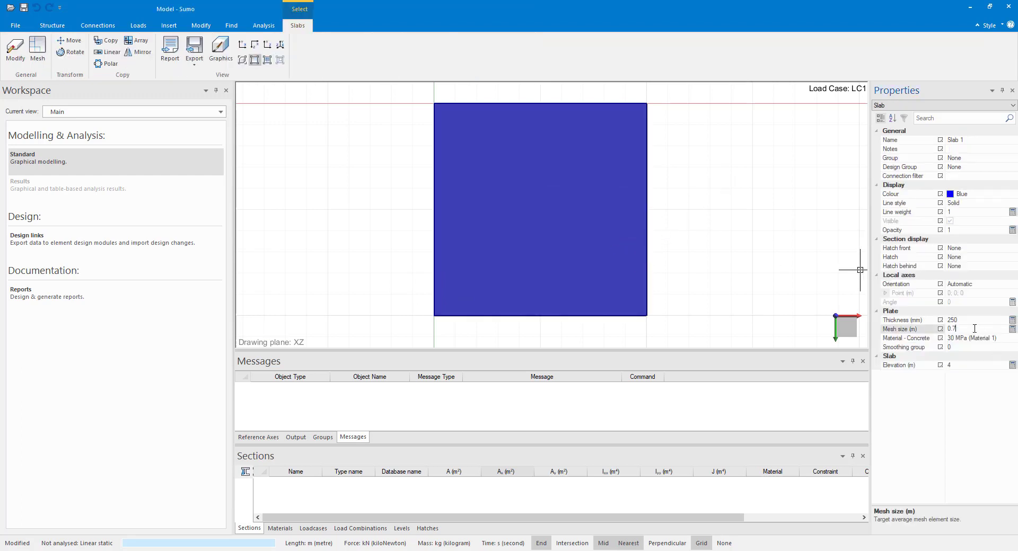
pyautogui.write('.5')
pyautogui.press('Return')
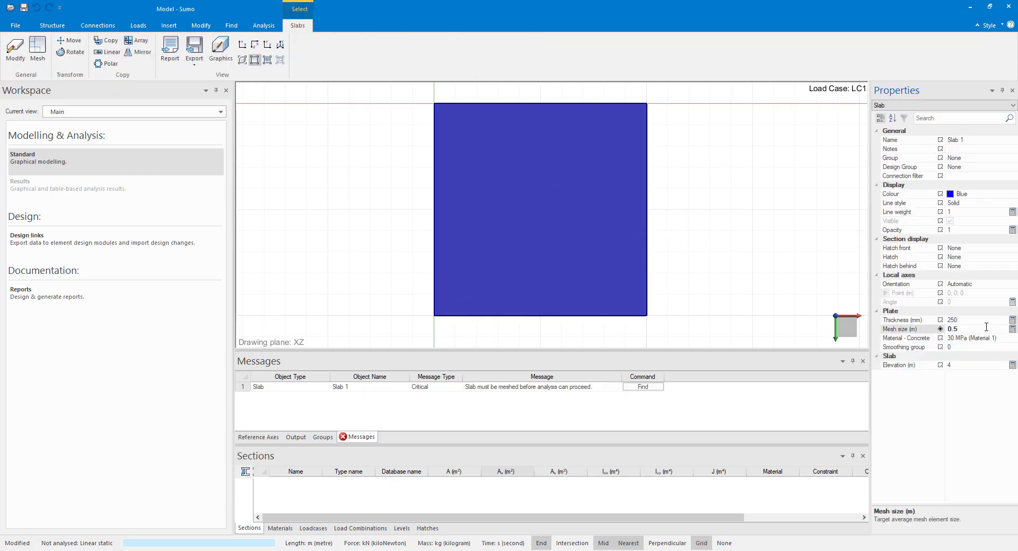
pyautogui.click(750, 290)
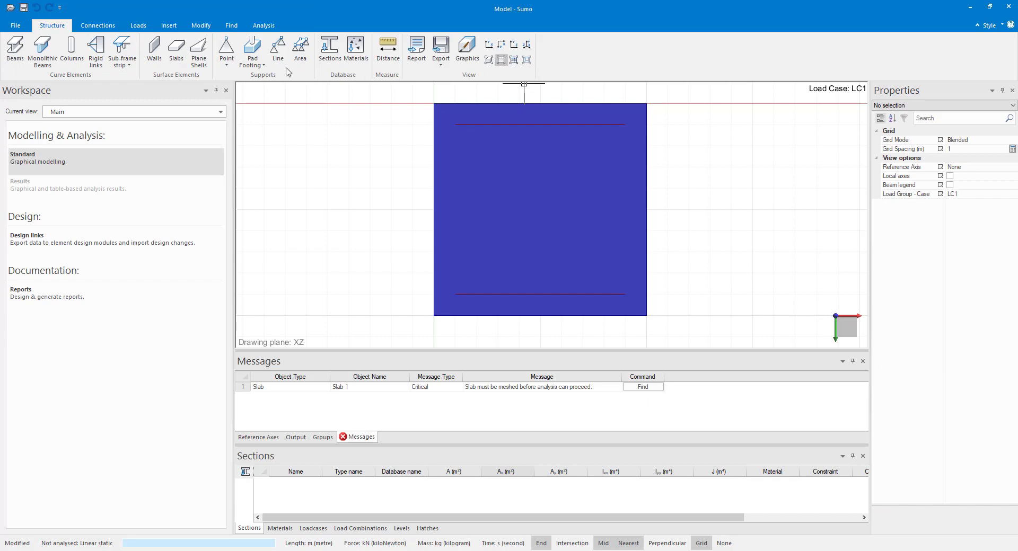
# - Remesh the slab with the 0.5 m mesh size and display the element mesh in an isometric view
pyautogui.click(432, 231)
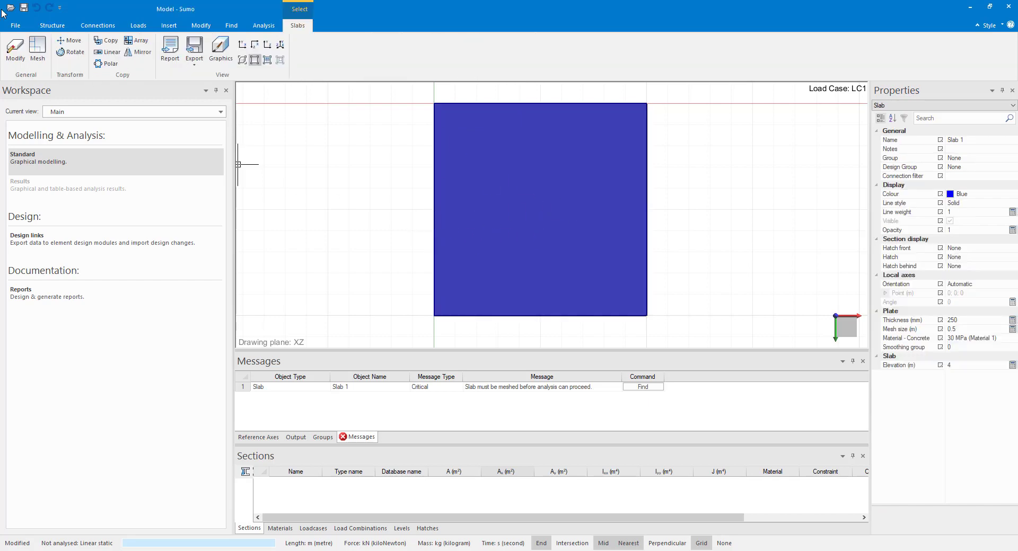
pyautogui.click(37, 48)
pyautogui.press('Return')
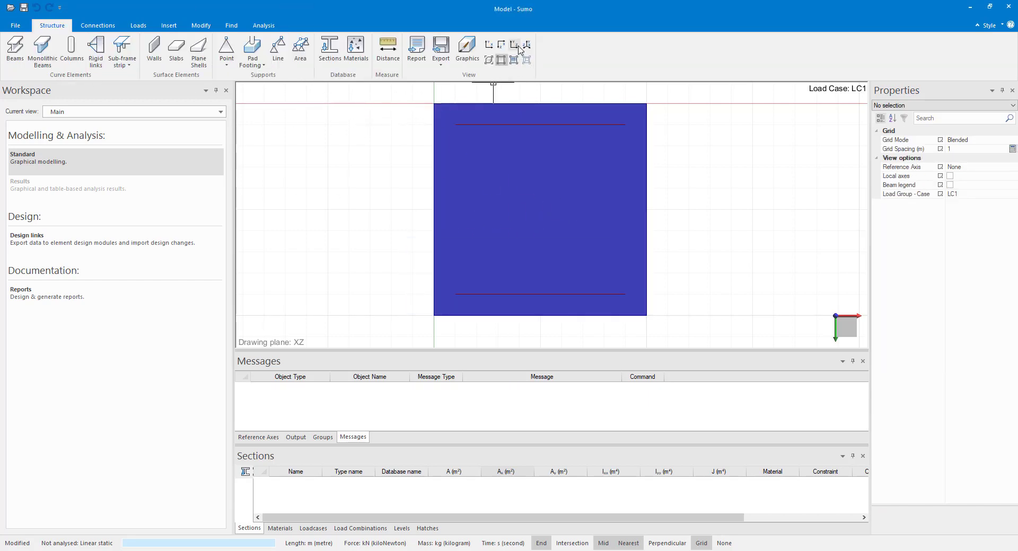
pyautogui.click(522, 46)
pyautogui.click(513, 60)
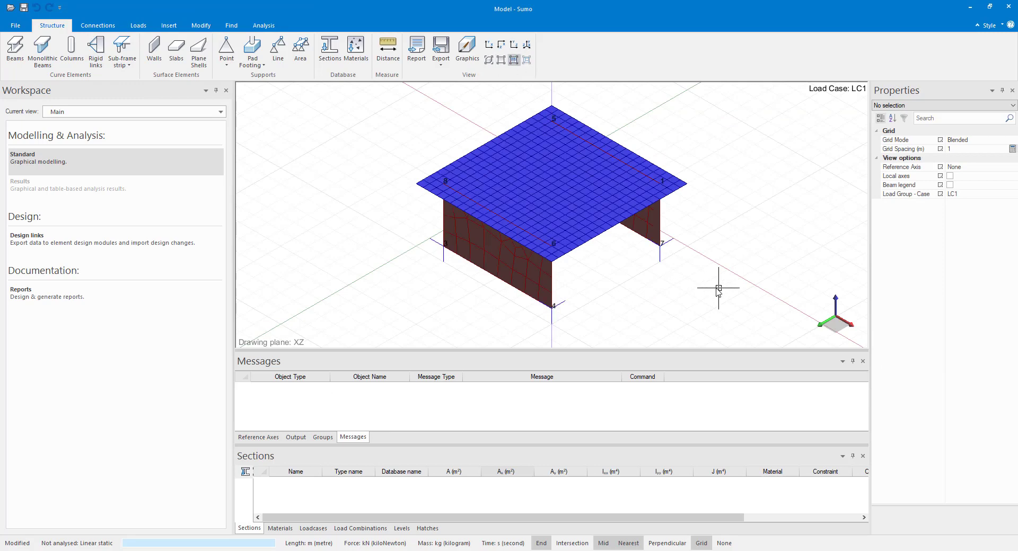
pyautogui.moveTo(713, 290)
pyautogui.mouseDown(button='middle')
pyautogui.moveTo(766, 281)
pyautogui.moveTo(704, 278)
pyautogui.mouseUp(button='middle')
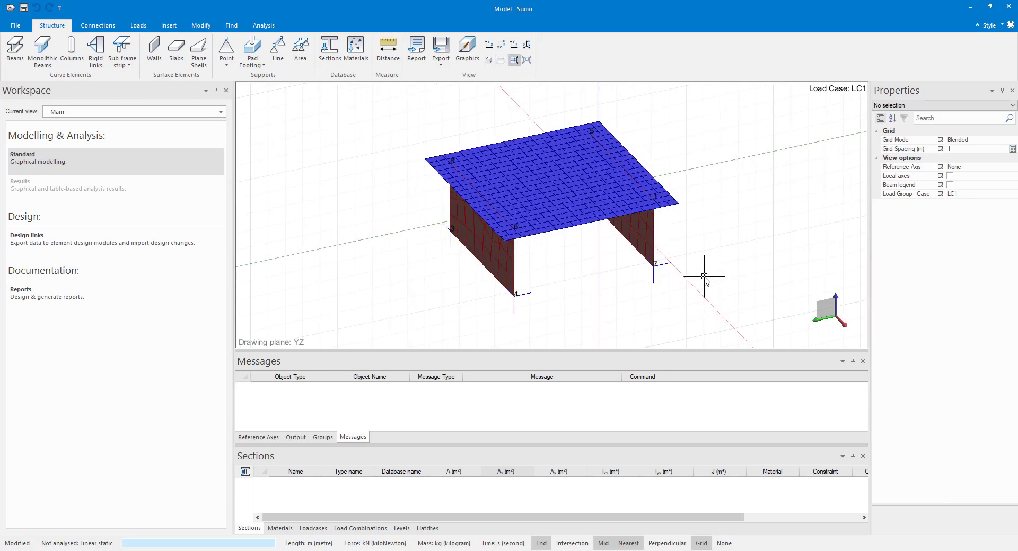